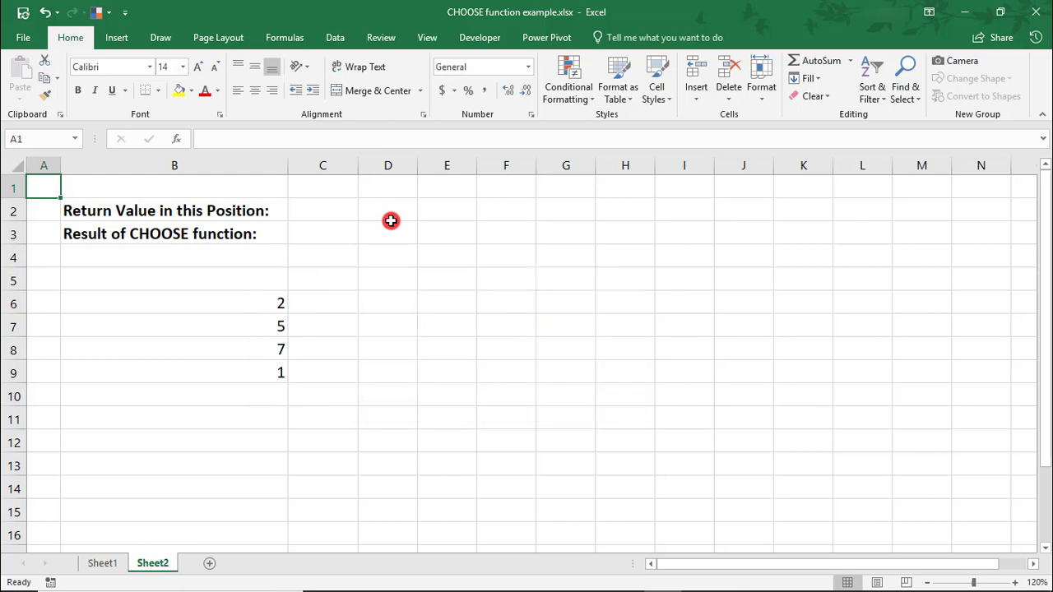
Step: Start a CHOOSE formula in C3 using C2 as the position index
left_click(335, 236)
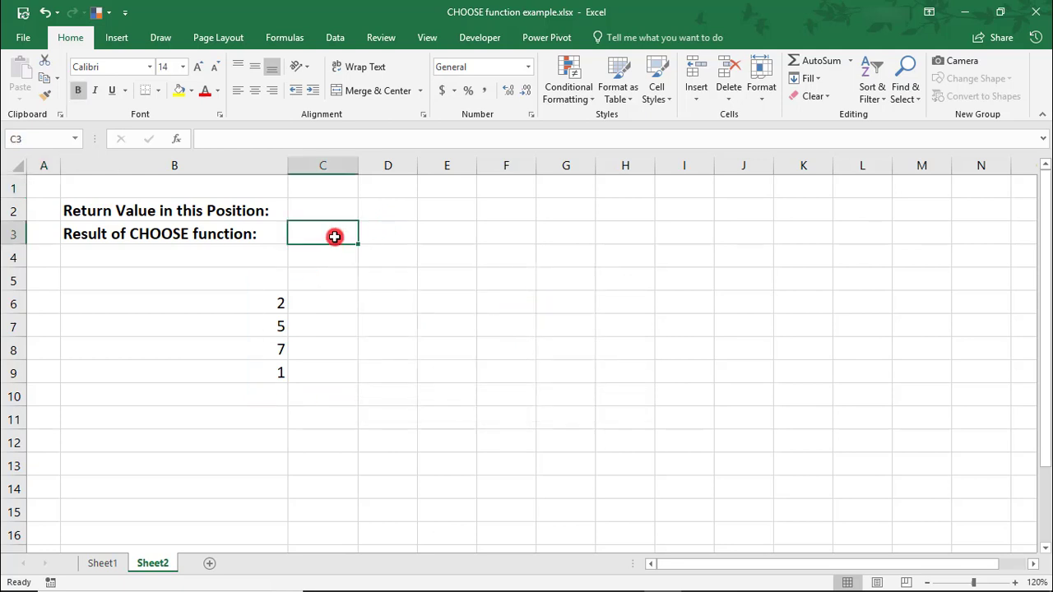
type("=CHOOS")
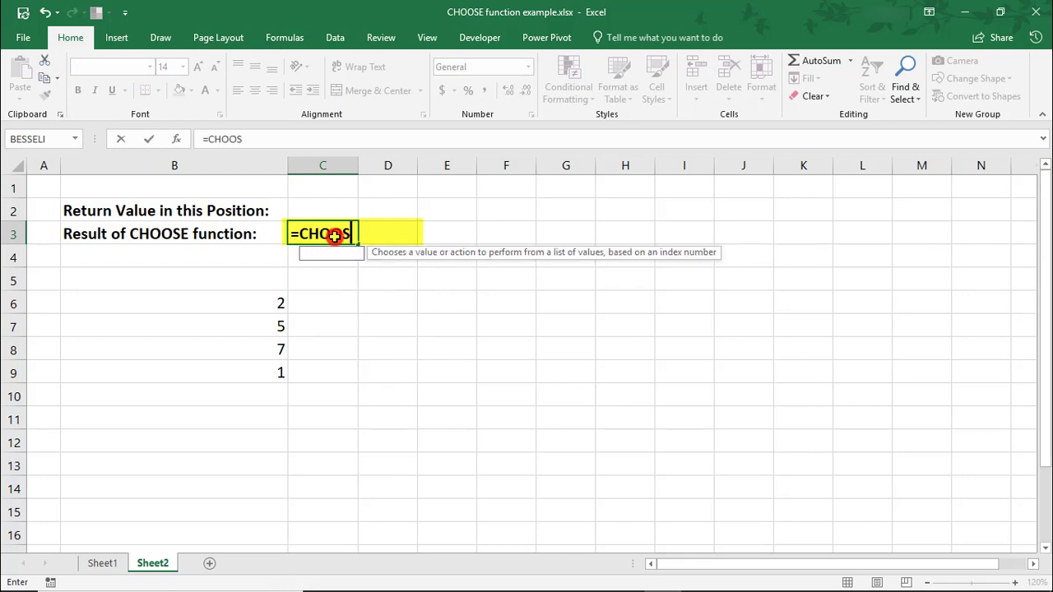
type("E9")
key("BackSpace")
type("(")
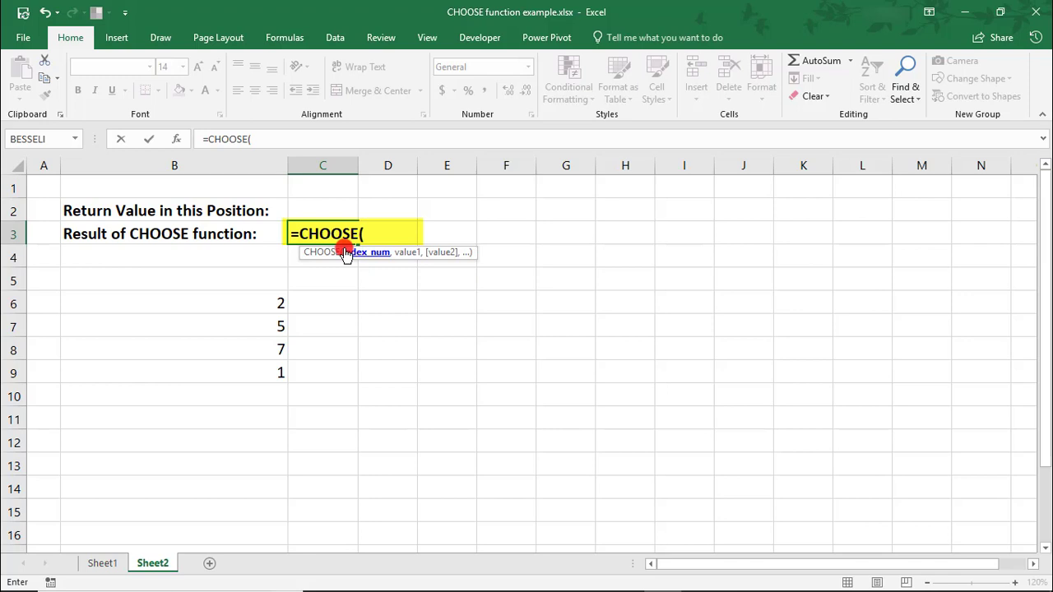
left_click(321, 211)
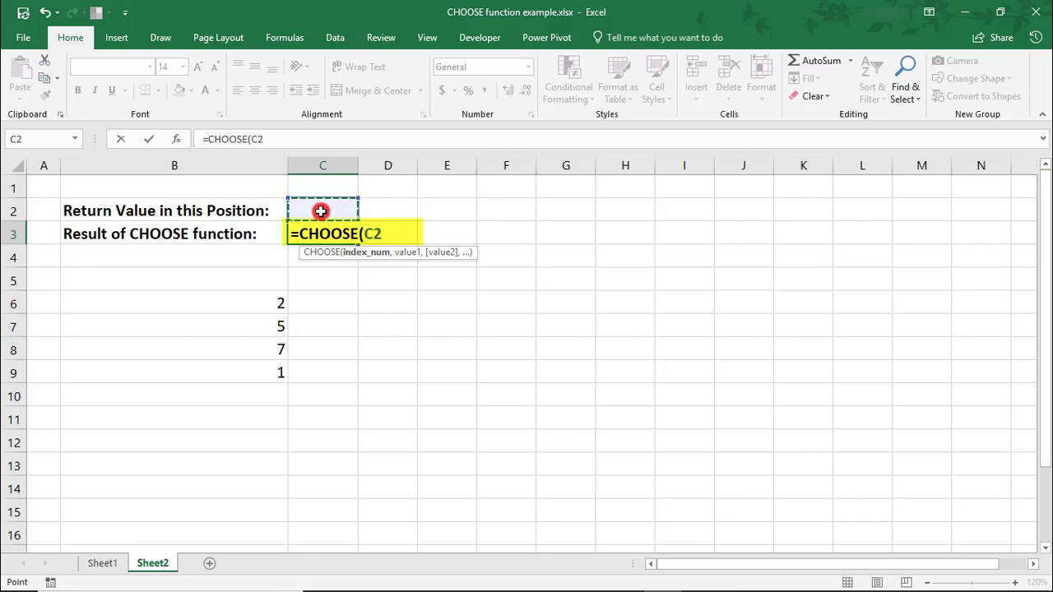
type(",")
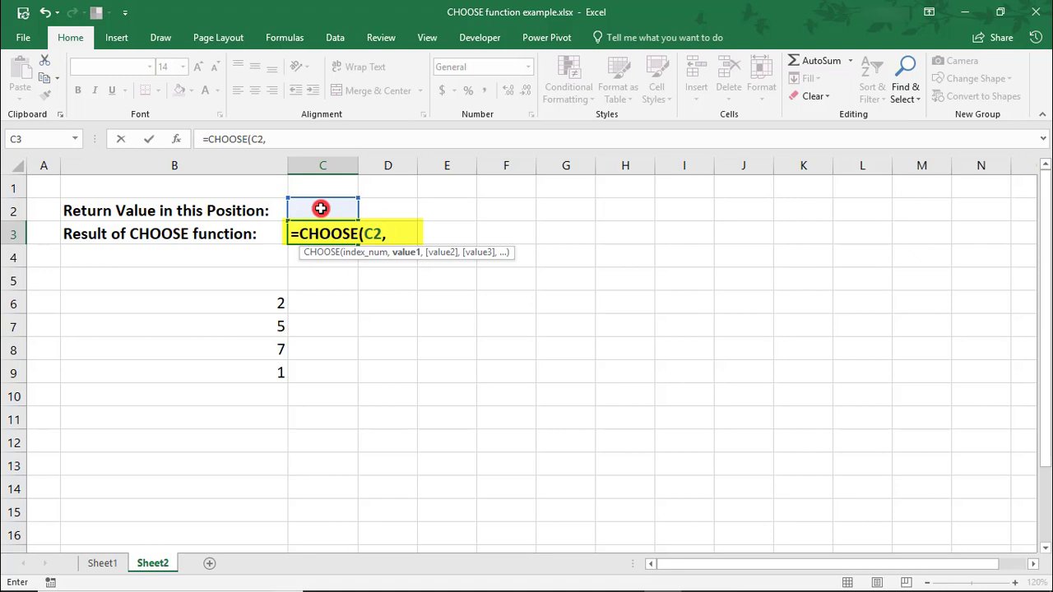
Step: Add B6, B7, B8 and B9 as the CHOOSE formula's choices
left_click(260, 301)
type(",")
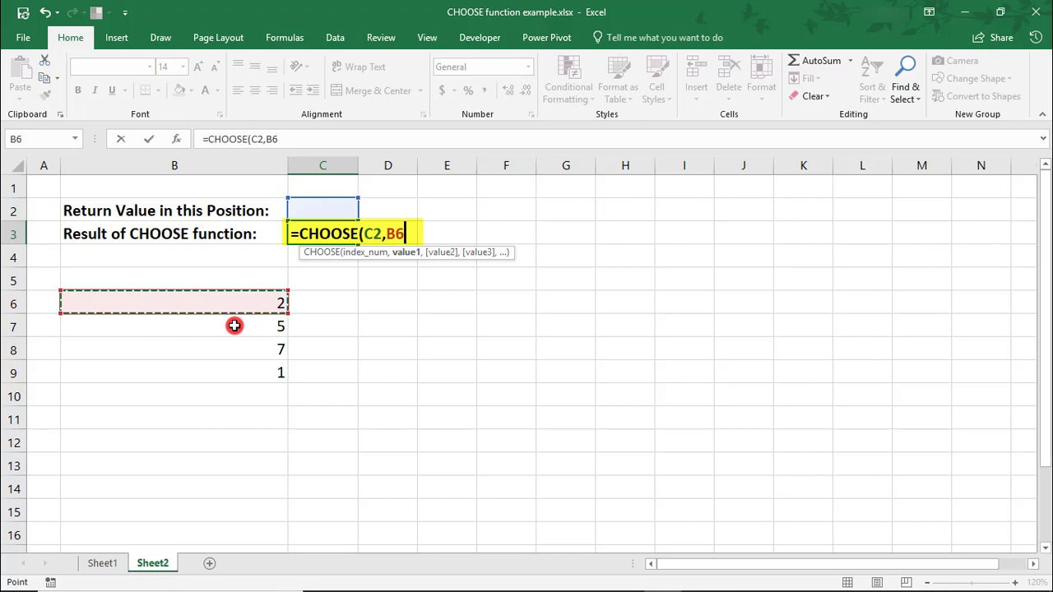
left_click(233, 324)
type(",")
left_click(225, 345)
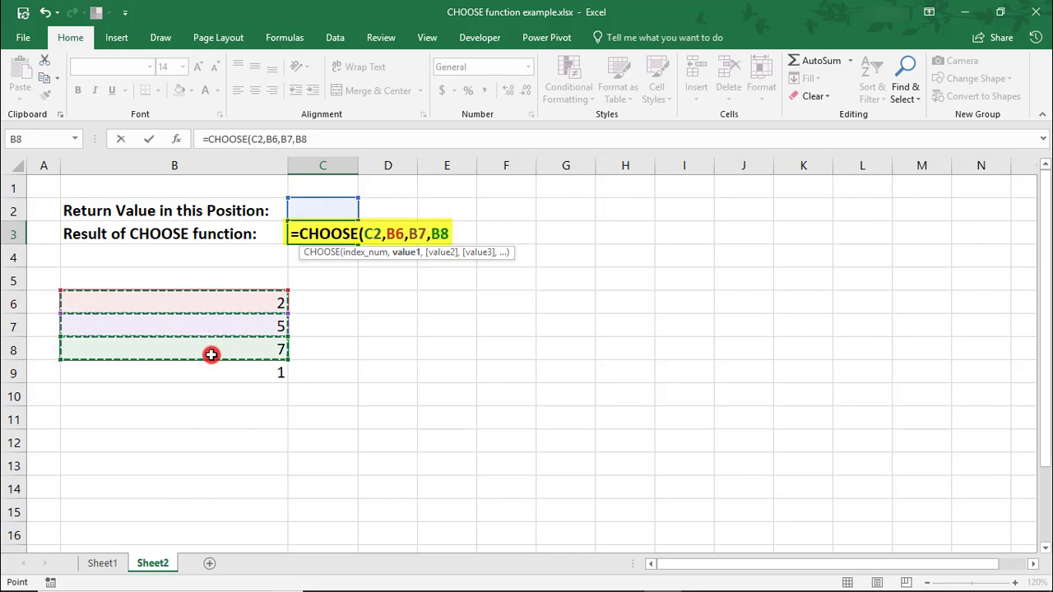
type(",")
left_click(212, 369)
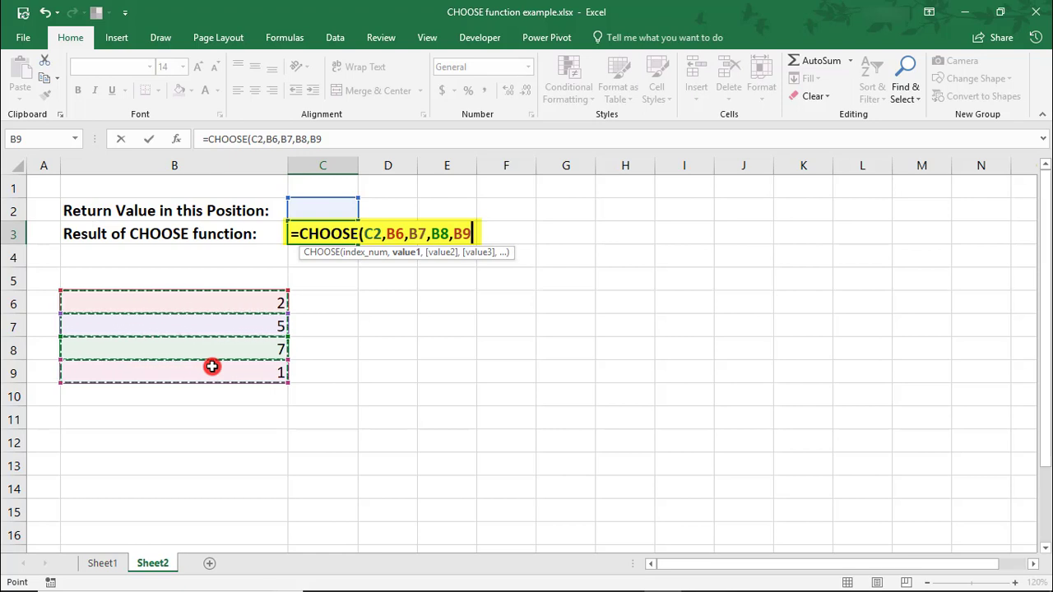
Step: Commit the CHOOSE formula and enter 3 in C2 so C3 returns 7
key("Return")
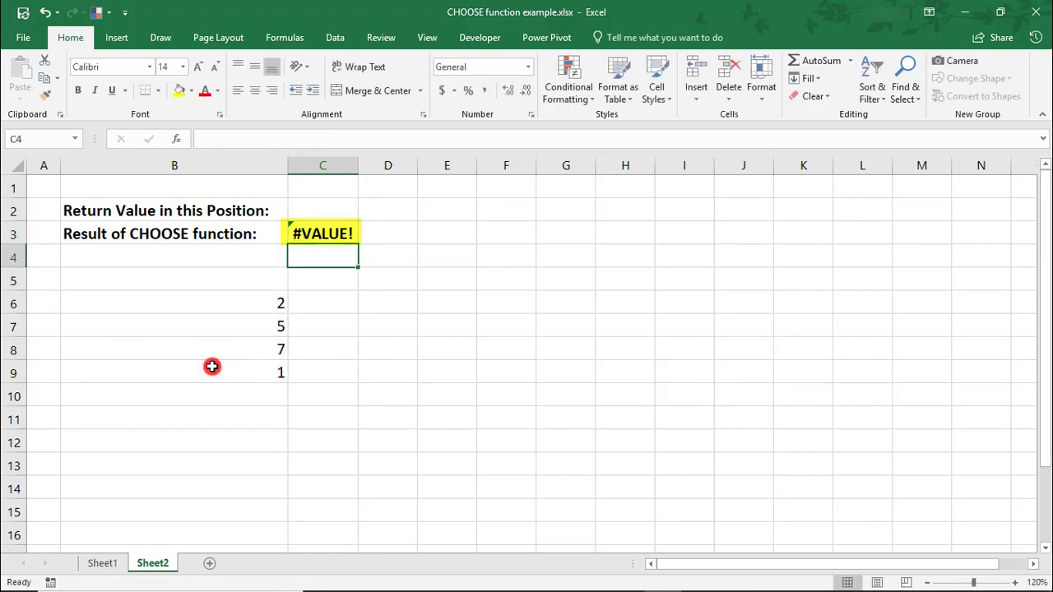
left_click(315, 210)
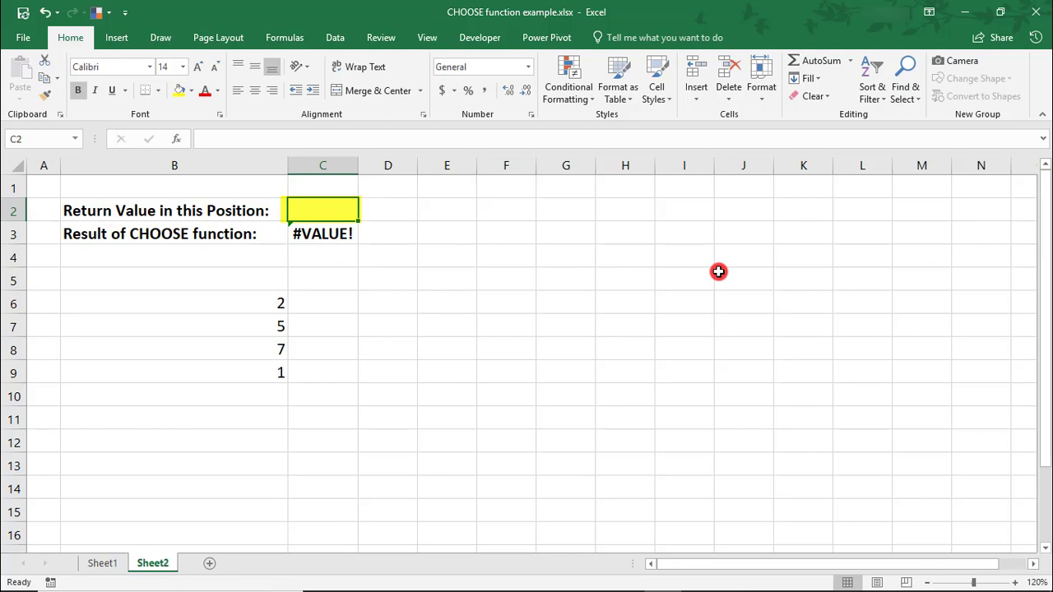
type("3")
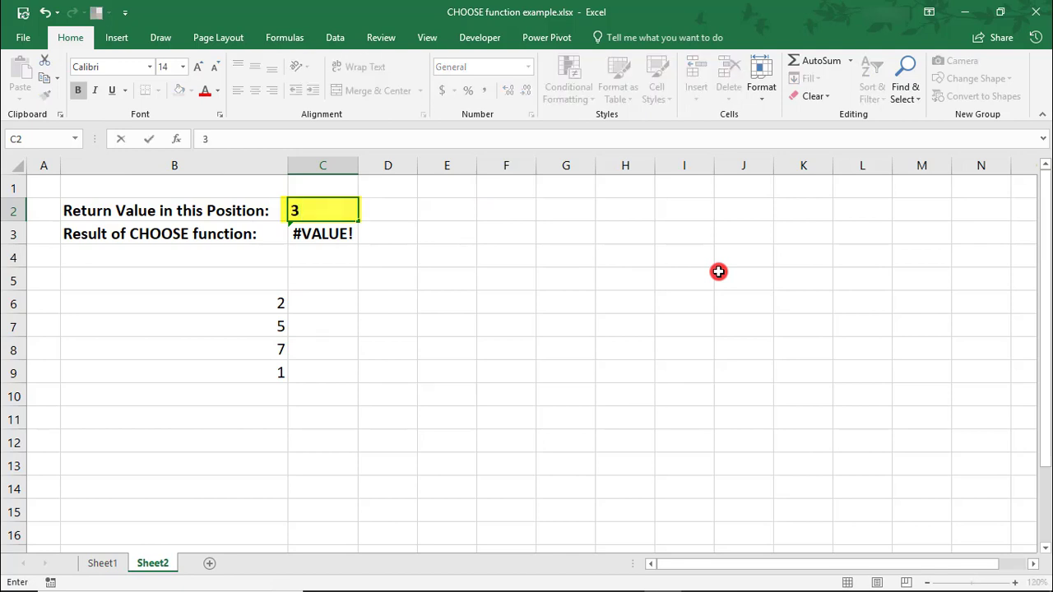
key("Return")
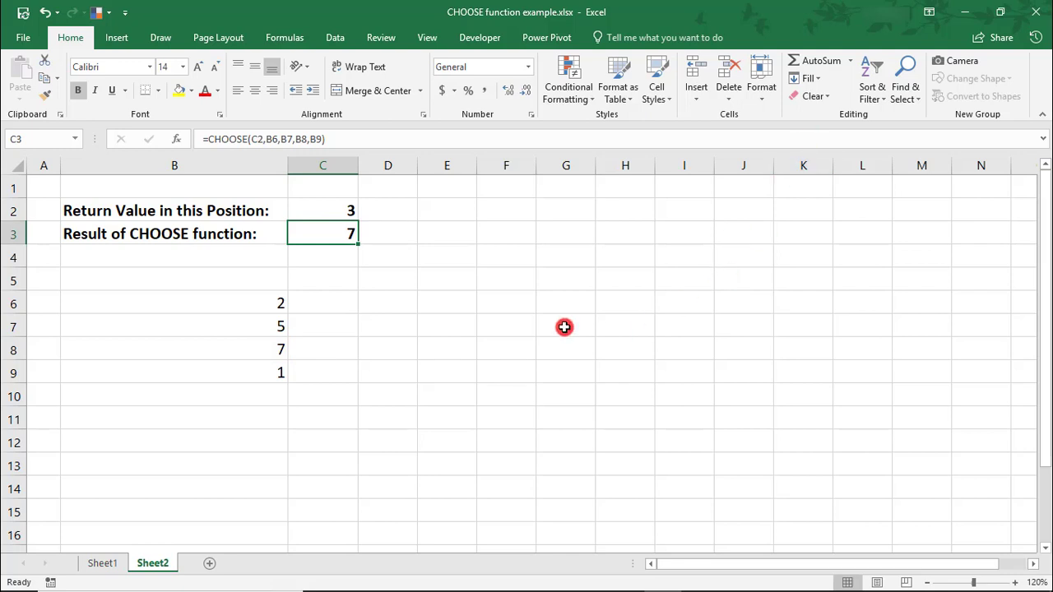
Step: Reorder the C3 formula's choices to B8, B7, B6, B9 so it returns 2
double_click(344, 236)
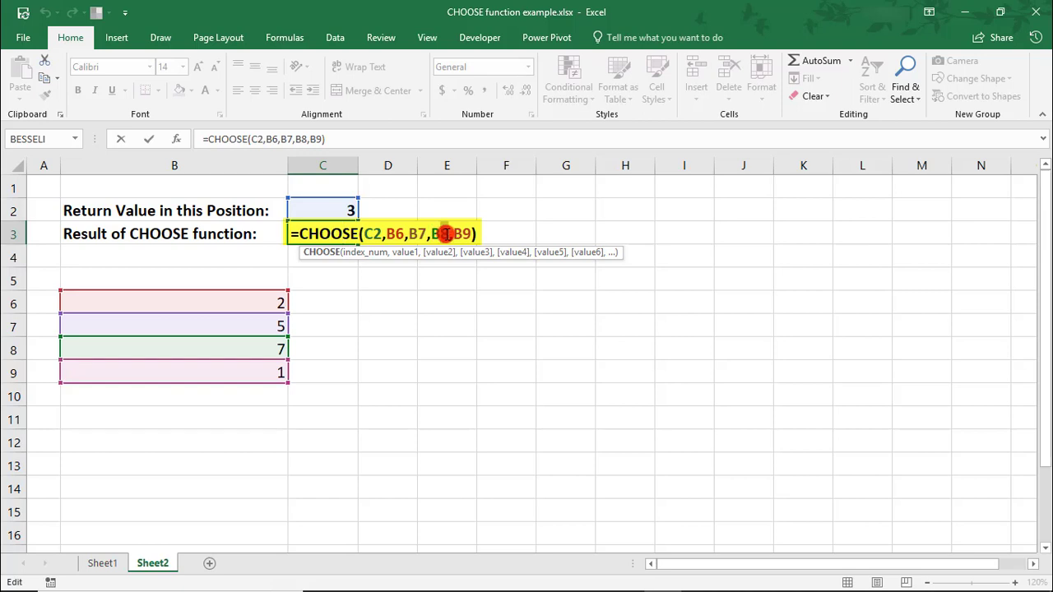
double_click(442, 235)
type("B6")
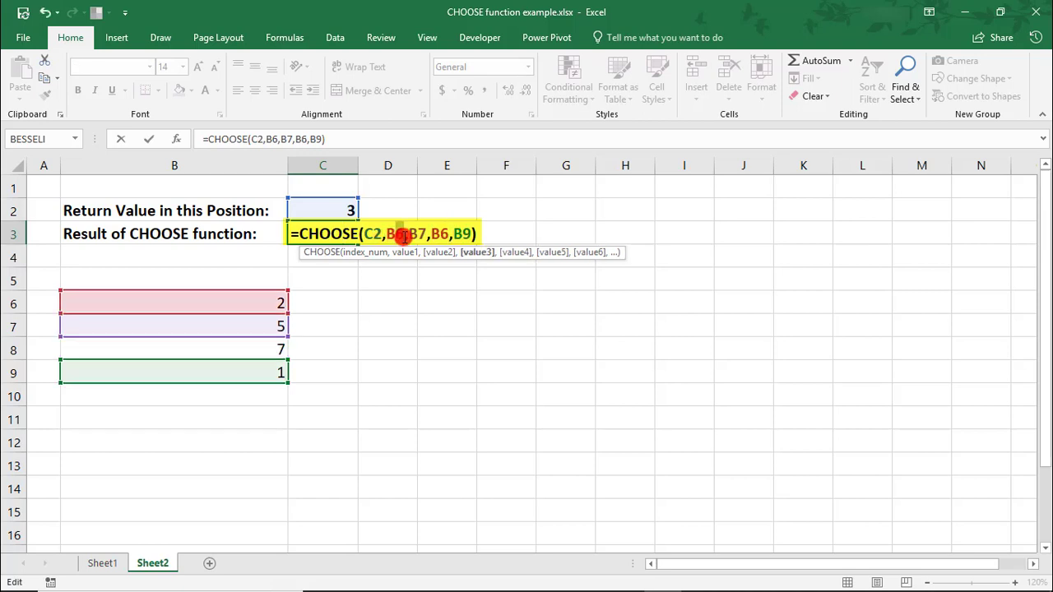
double_click(399, 236)
type("B8")
key("Return")
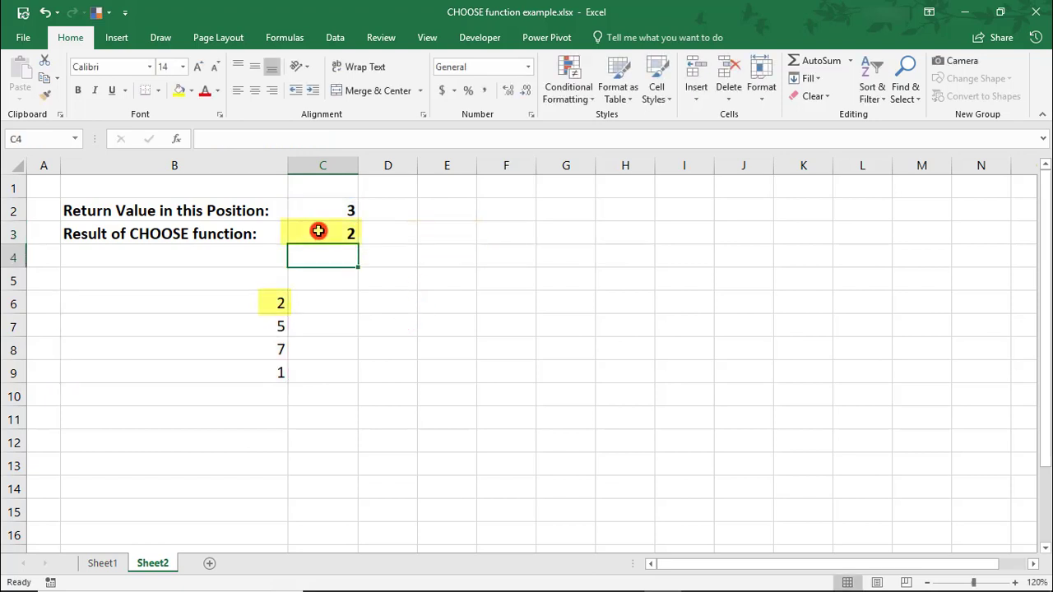
left_click(355, 210)
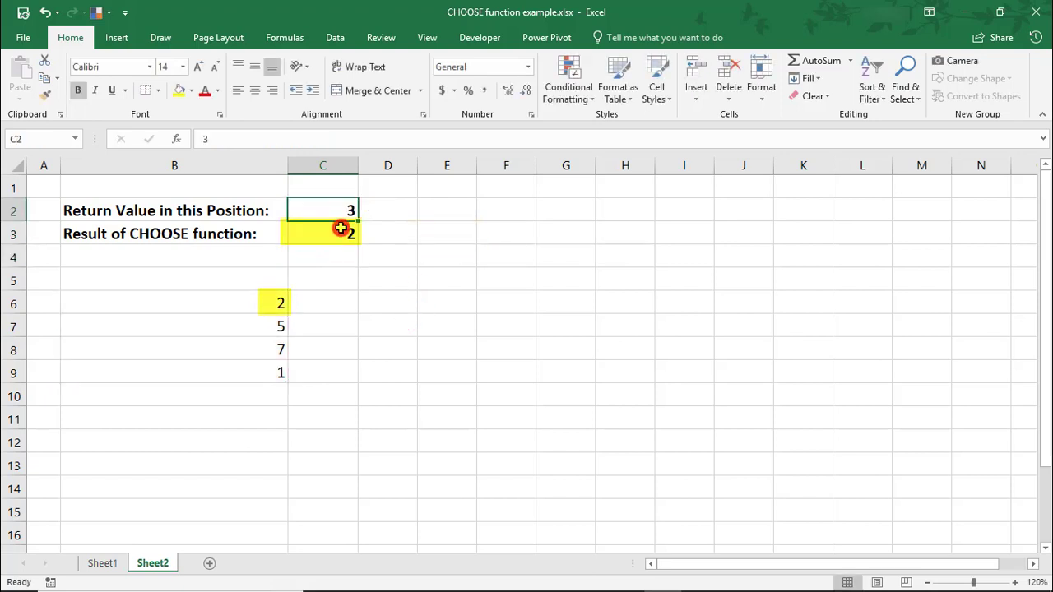
left_click(341, 228)
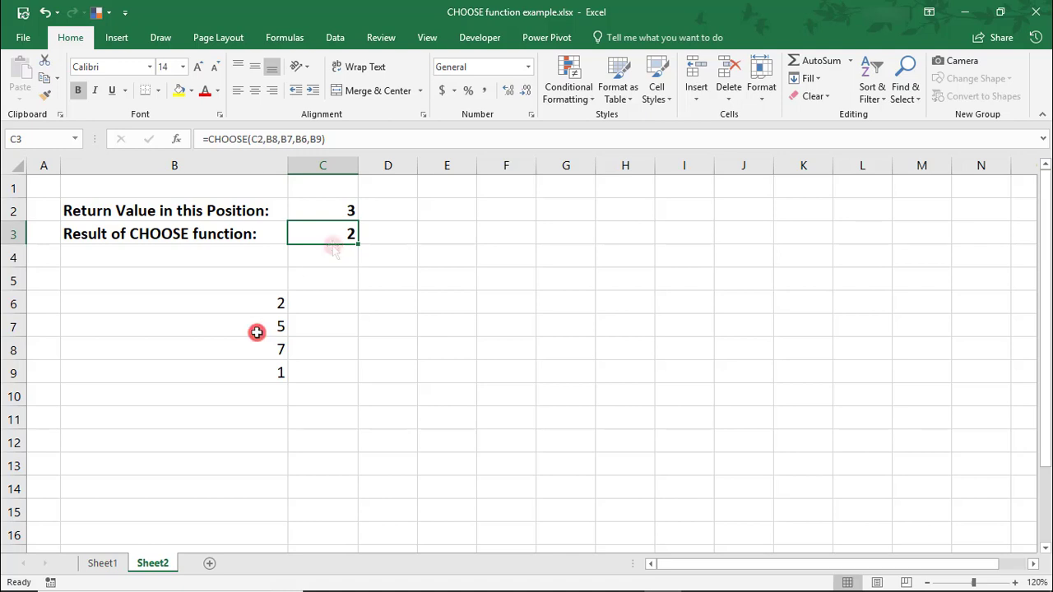
Step: Go to Sheet1, which holds the weekly daily-temperatures table
left_click(101, 565)
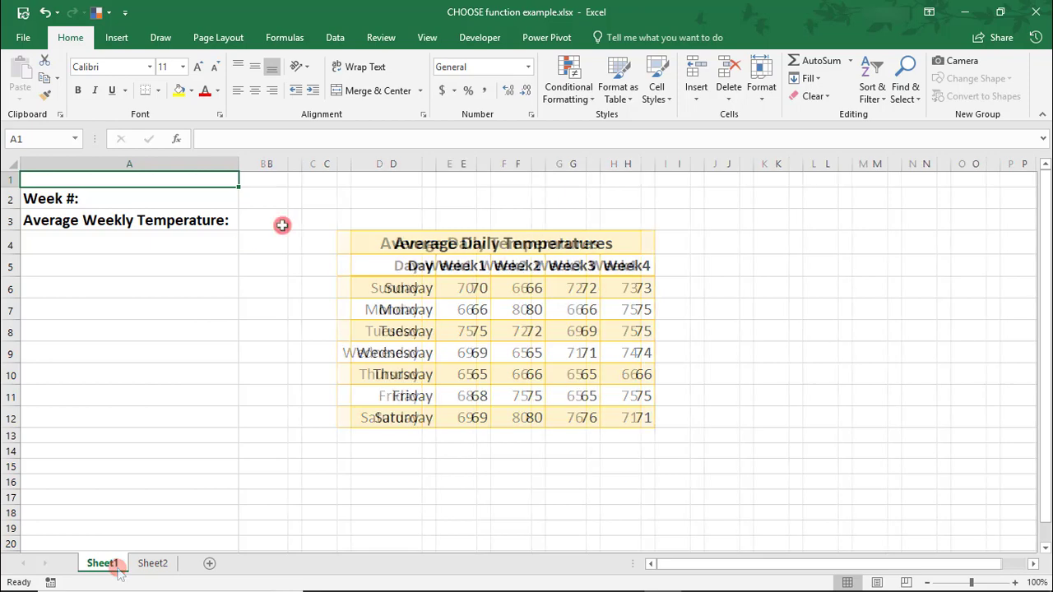
Step: Enter =AVERAGE(CHOOSE(B2,Week1,Week2,week3,week4)) in B3
left_click(279, 222)
type("=AVE")
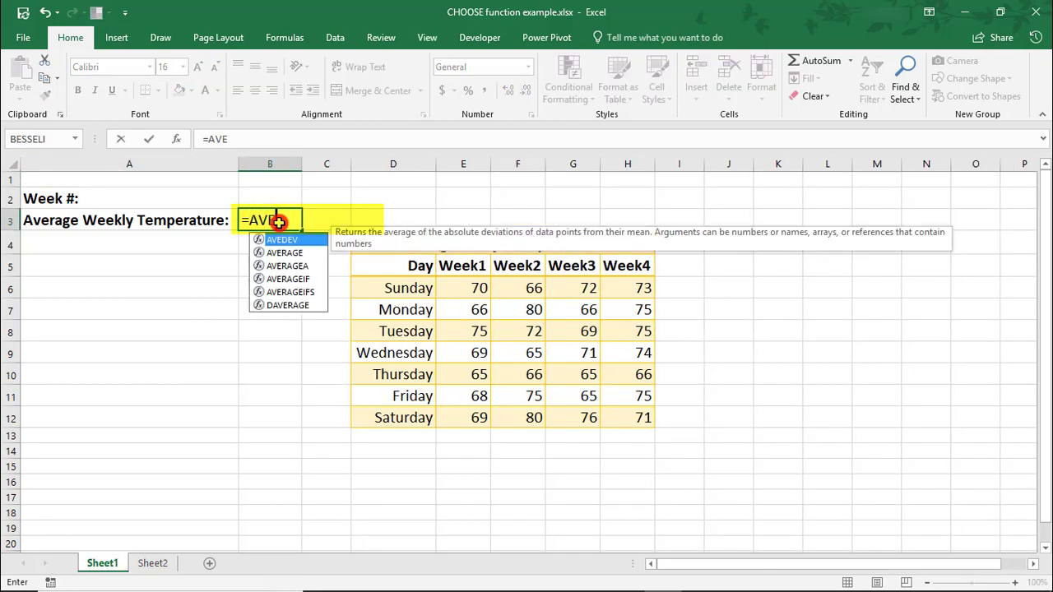
type("RAGE(")
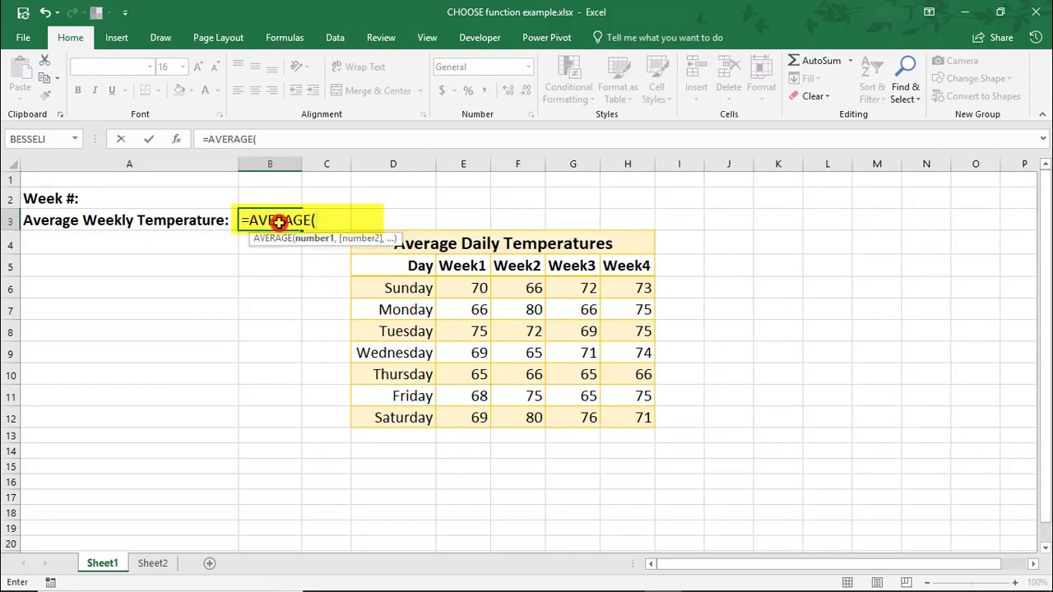
type("CHOOSE")
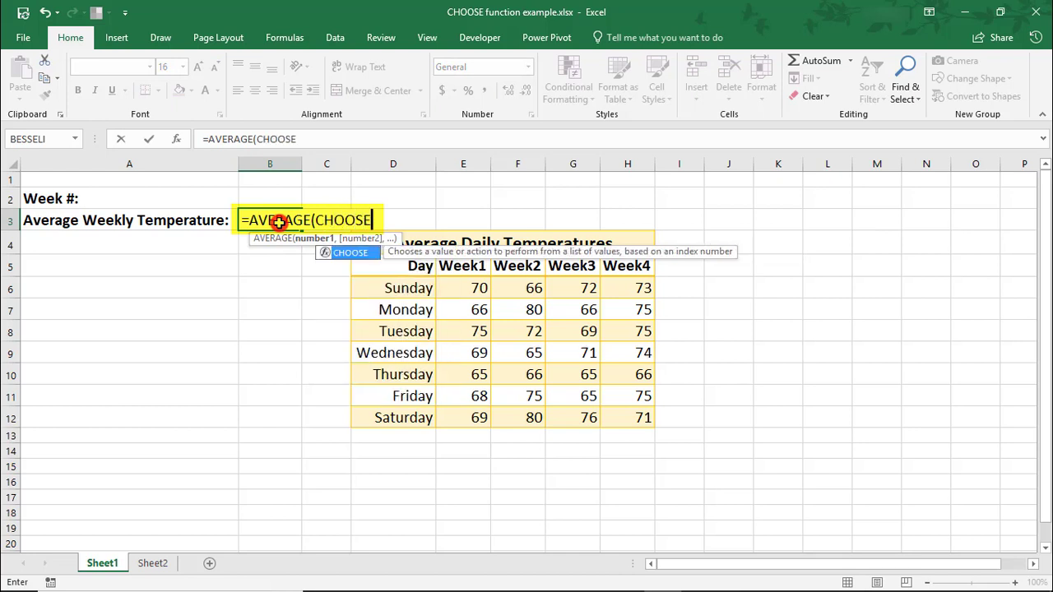
type("(")
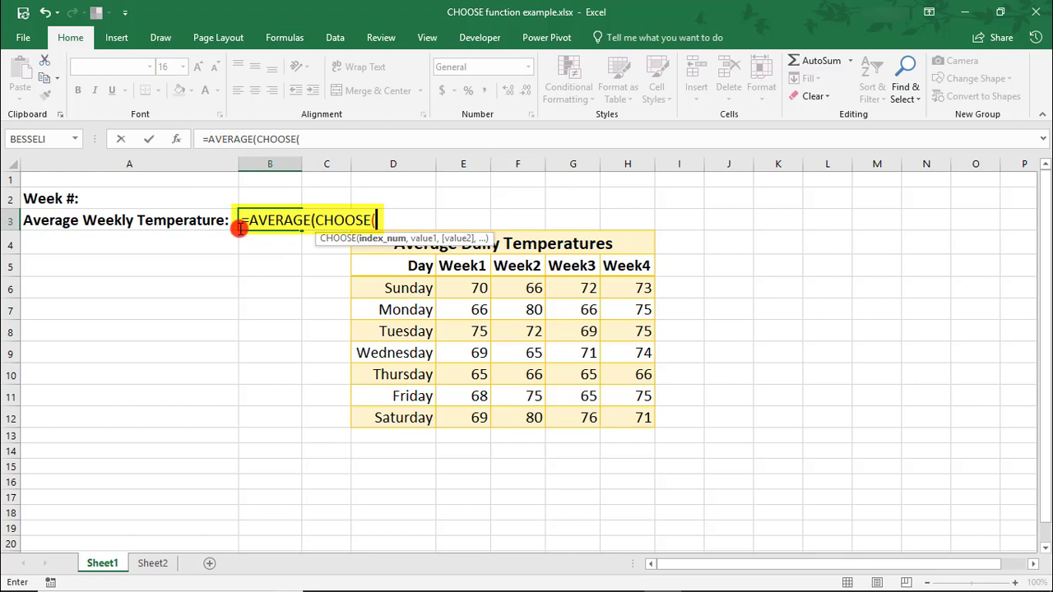
left_click(269, 194)
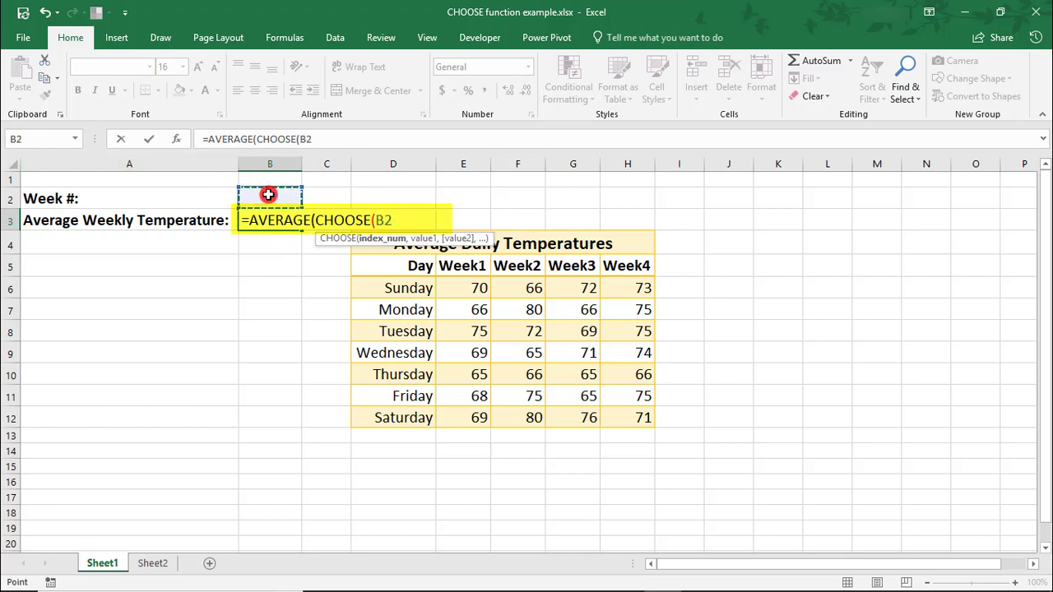
type(",")
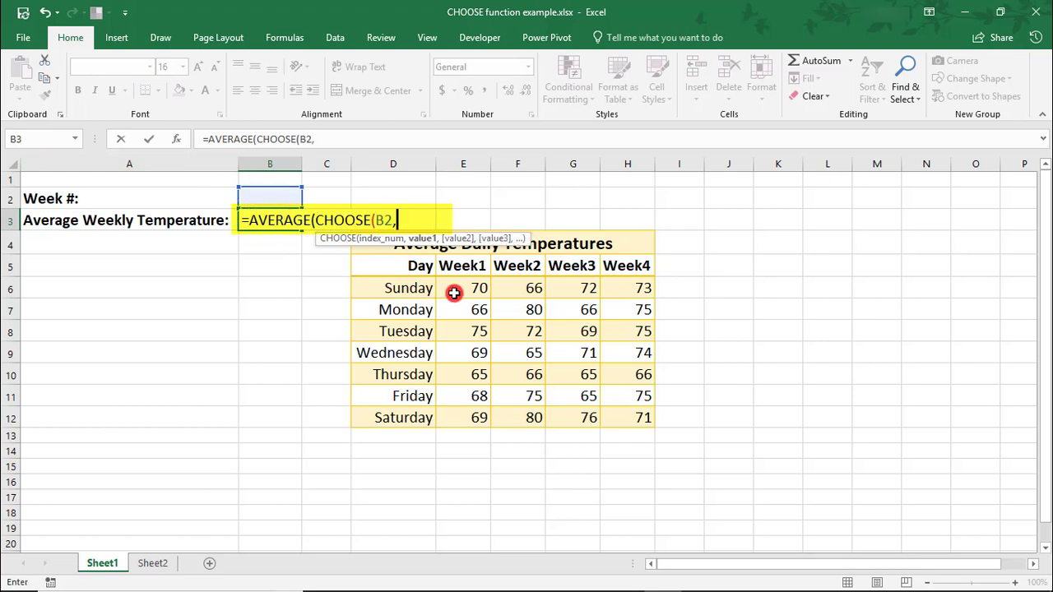
left_click_drag(457, 290, 454, 418)
type(",")
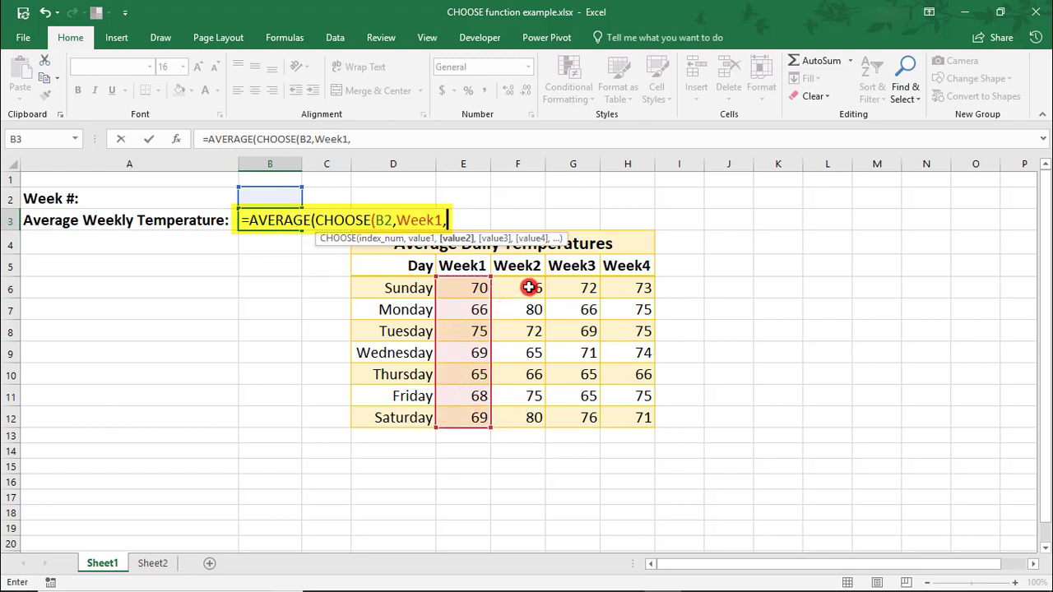
type("Wee")
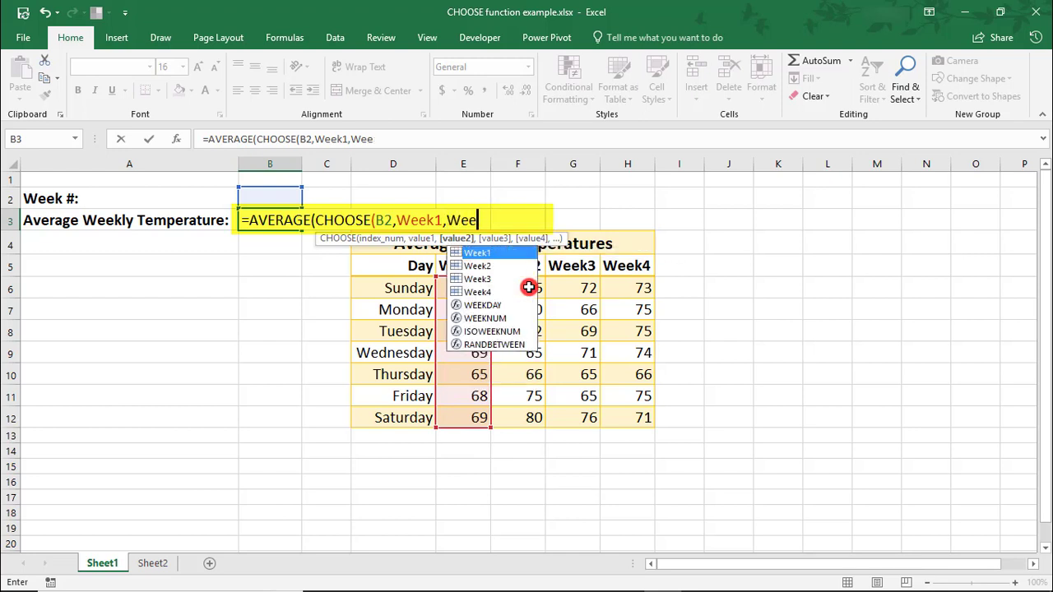
type("k2")
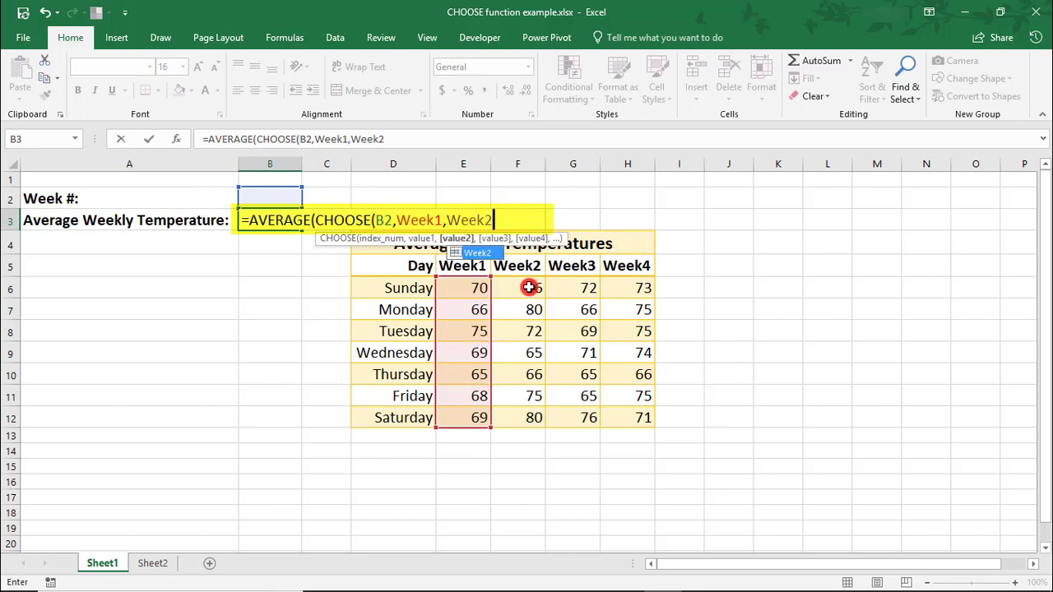
type(", week")
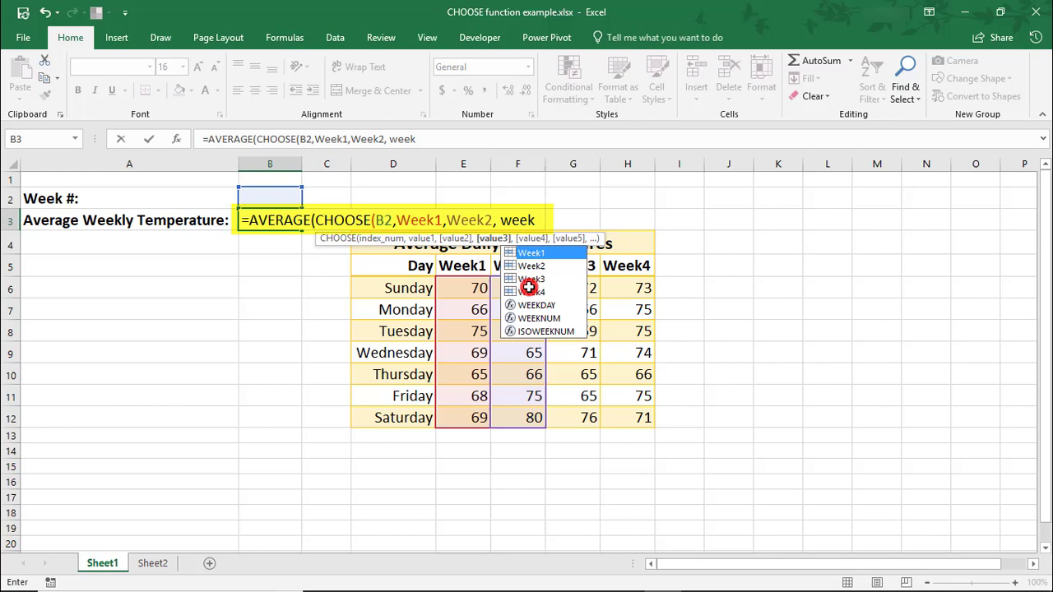
type("3, week4")
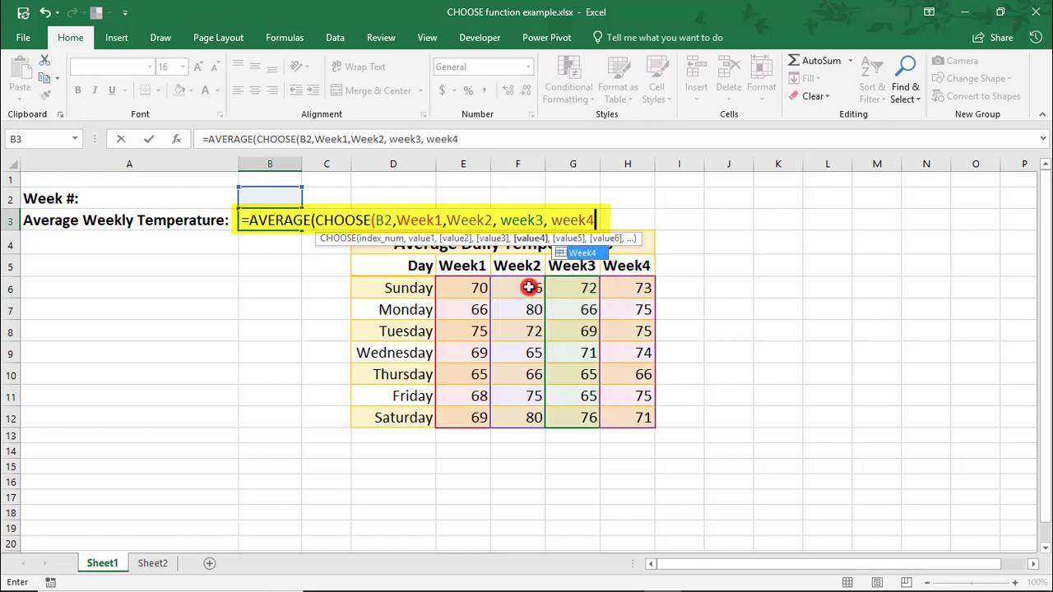
type("))")
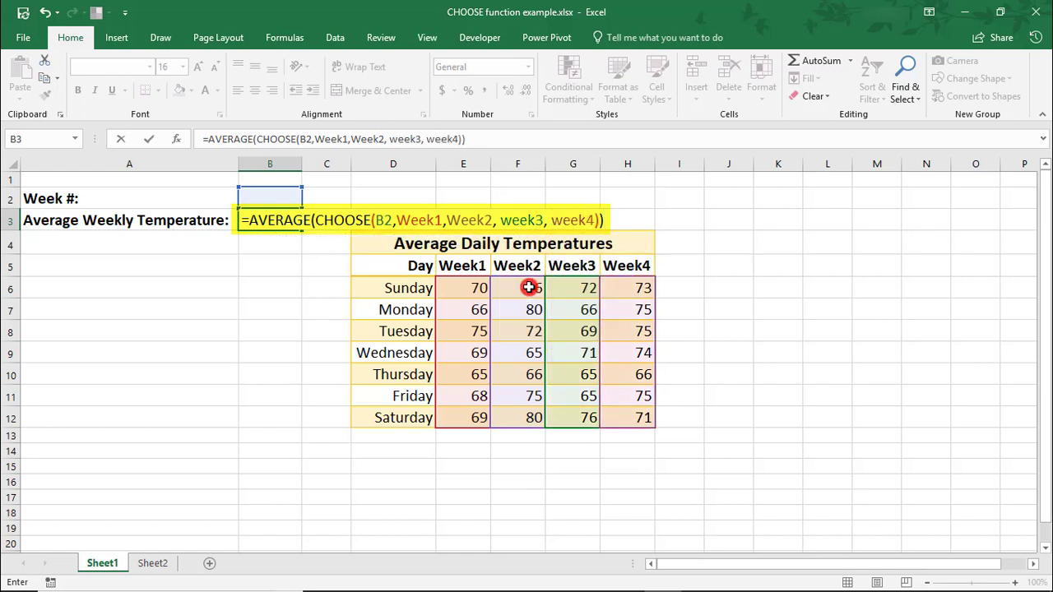
key("Return")
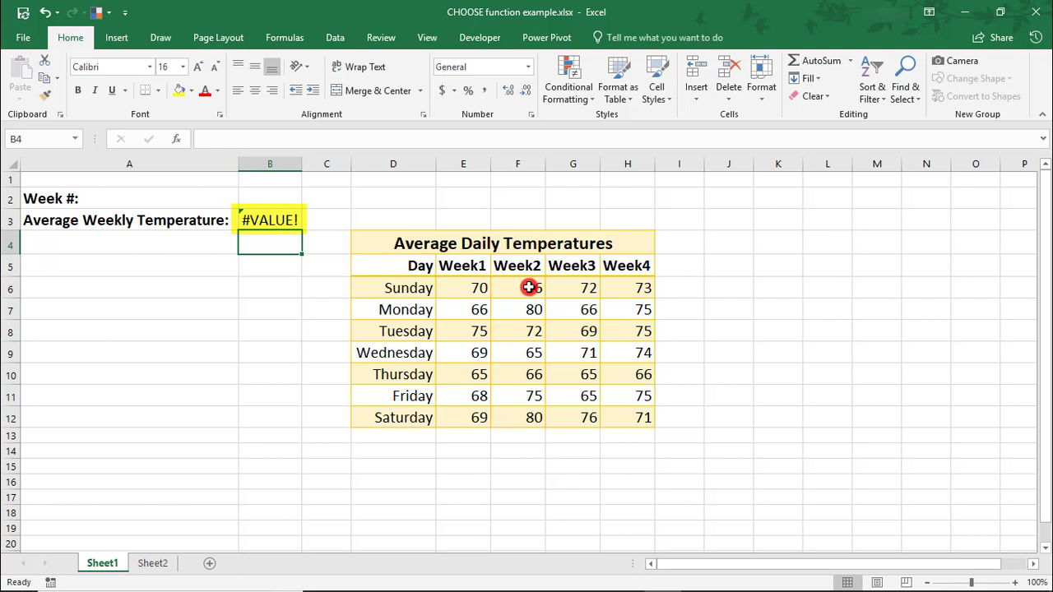
key("Up")
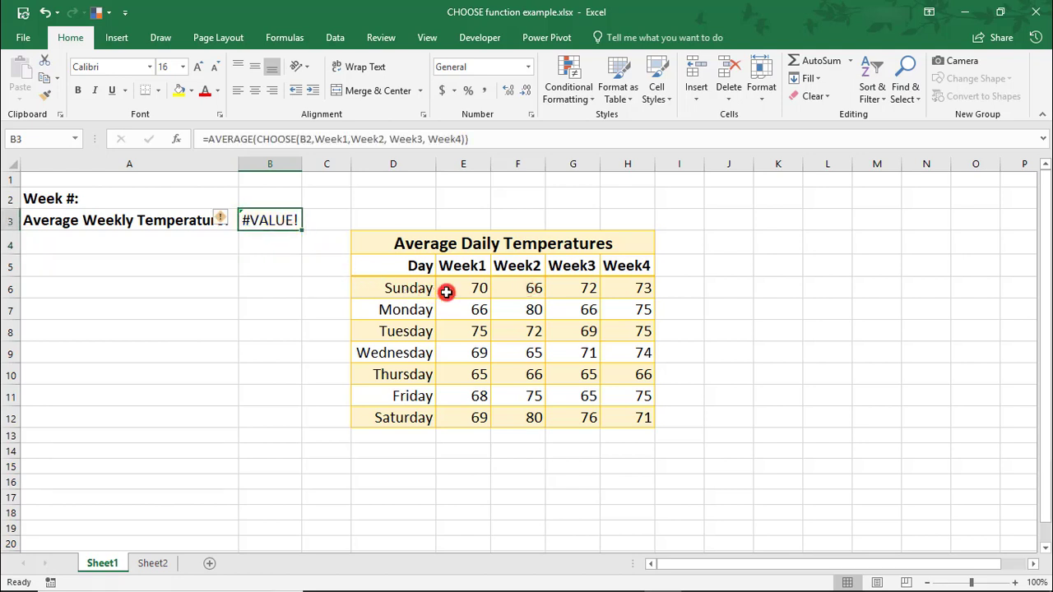
left_click_drag(446, 291, 452, 414)
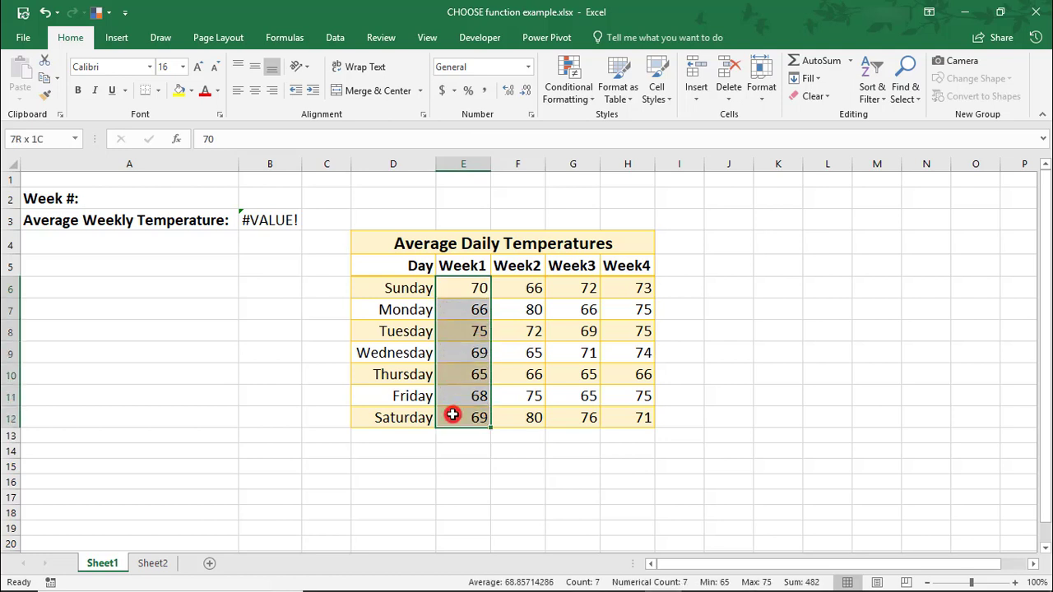
left_click(286, 220)
left_click_drag(315, 139, 349, 139)
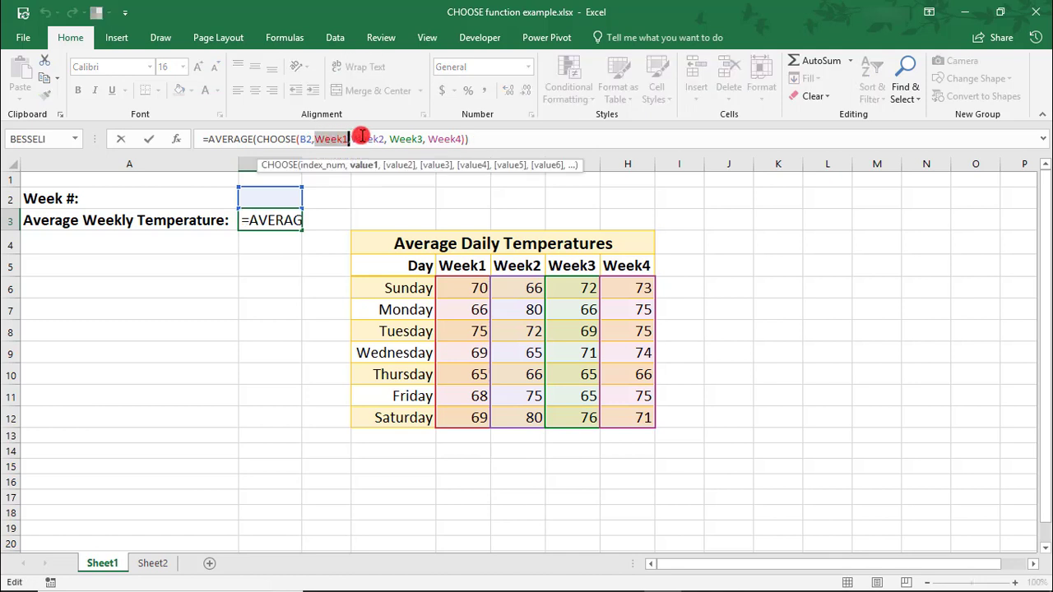
left_click_drag(351, 139, 387, 139)
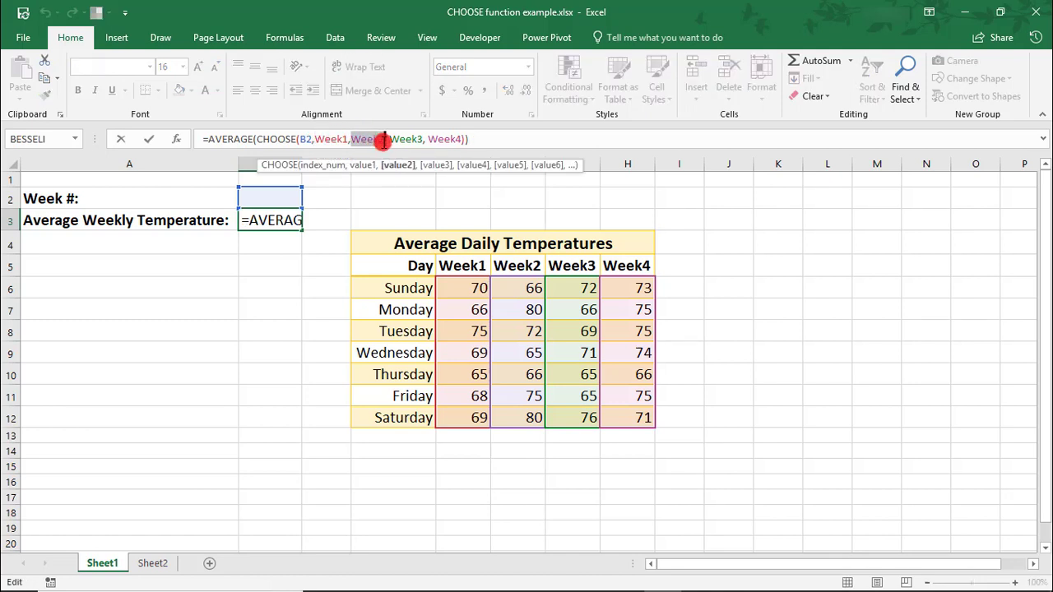
key("ctrl+Return")
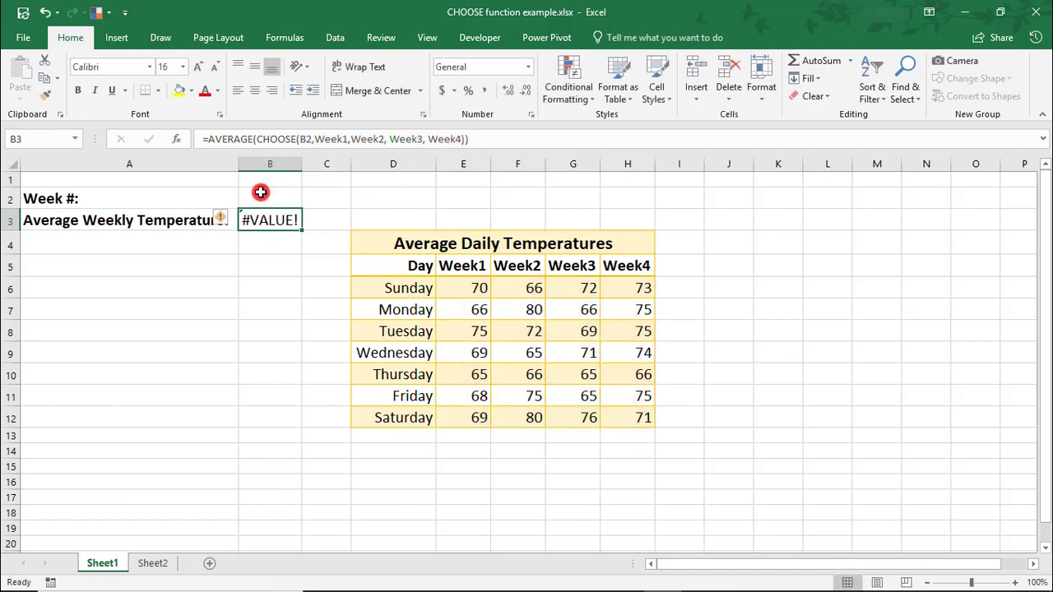
key("Up")
key("Left")
left_click(277, 194)
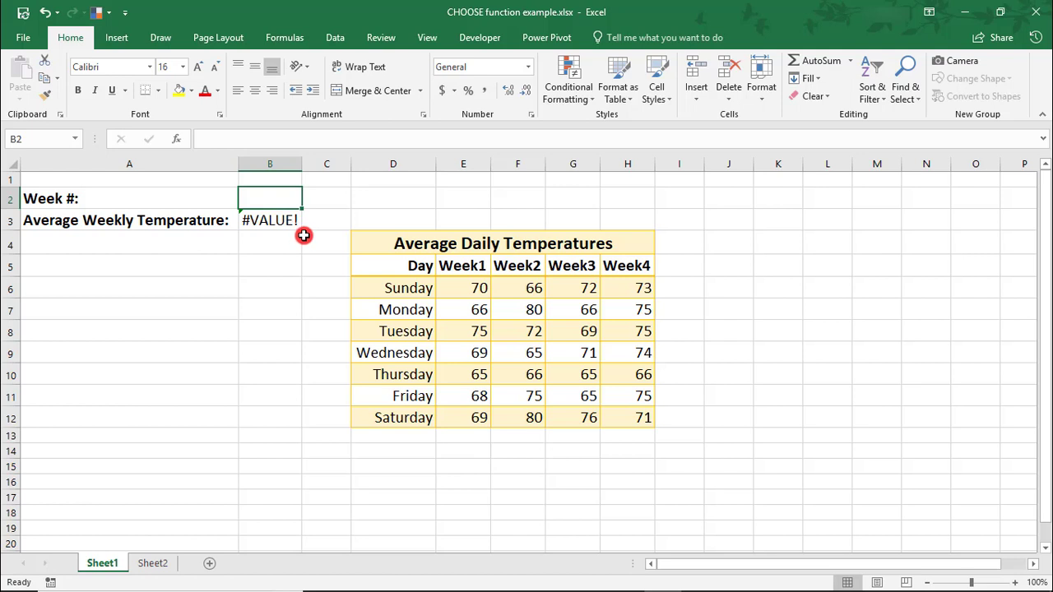
Step: Enter week 2 in B2 and confirm F6:F12 averages 72, matching B3
type("2")
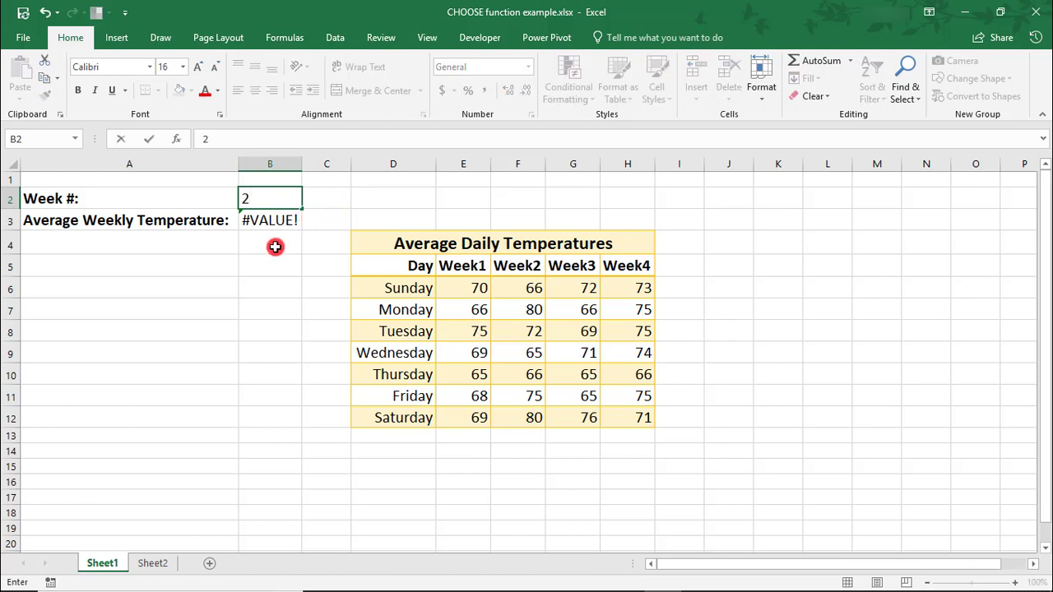
key("Return")
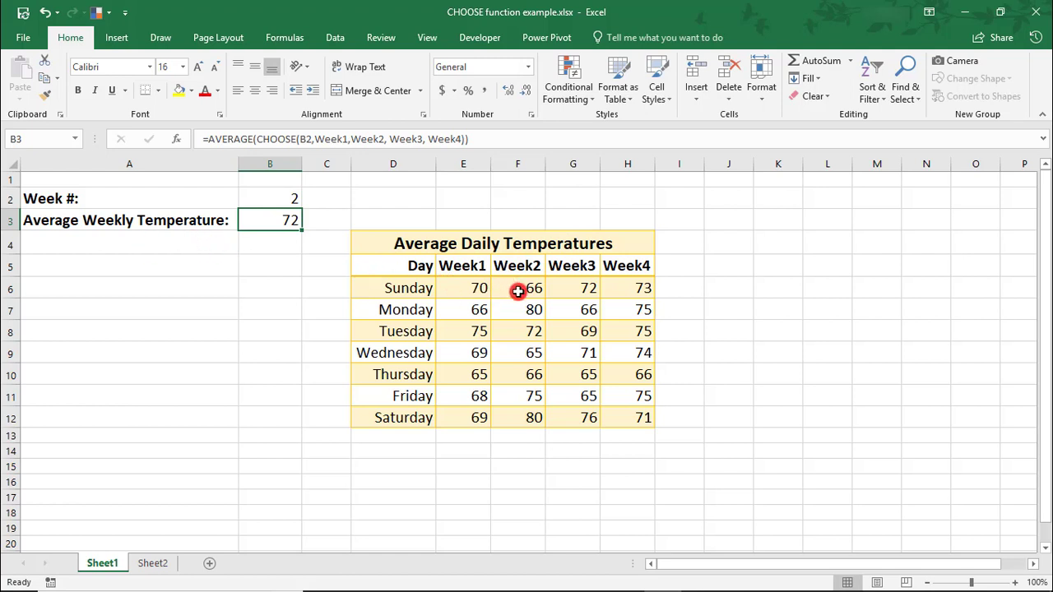
left_click_drag(518, 290, 508, 420)
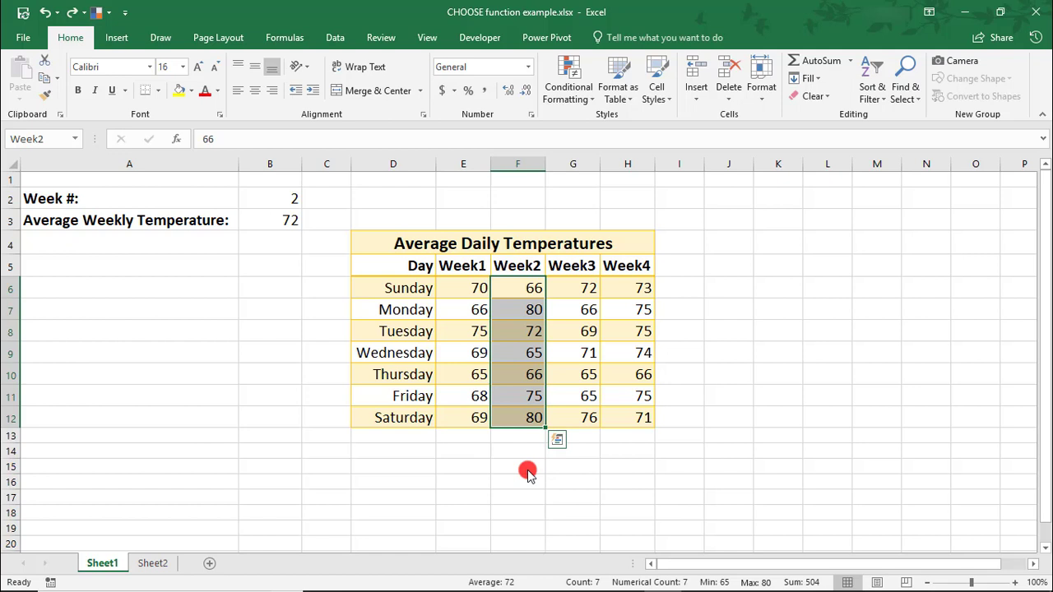
Step: Open Format Cells for the temperatures E6:H12 plus the B3 average
mouse_move(458, 286)
left_mouse_down()
mouse_move(644, 313)
mouse_move(644, 418)
left_mouse_up()
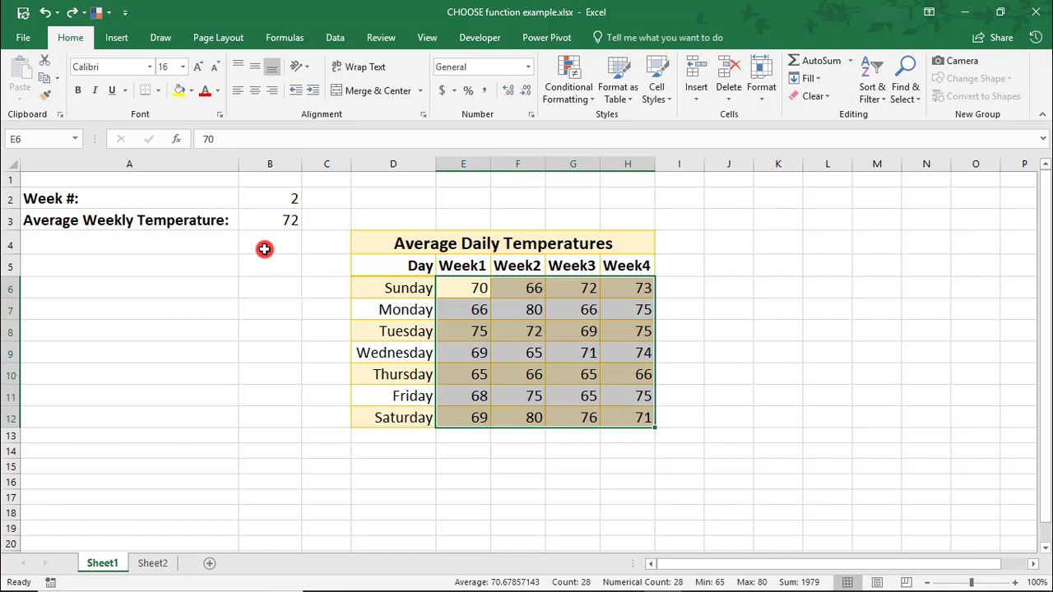
left_click(277, 223)
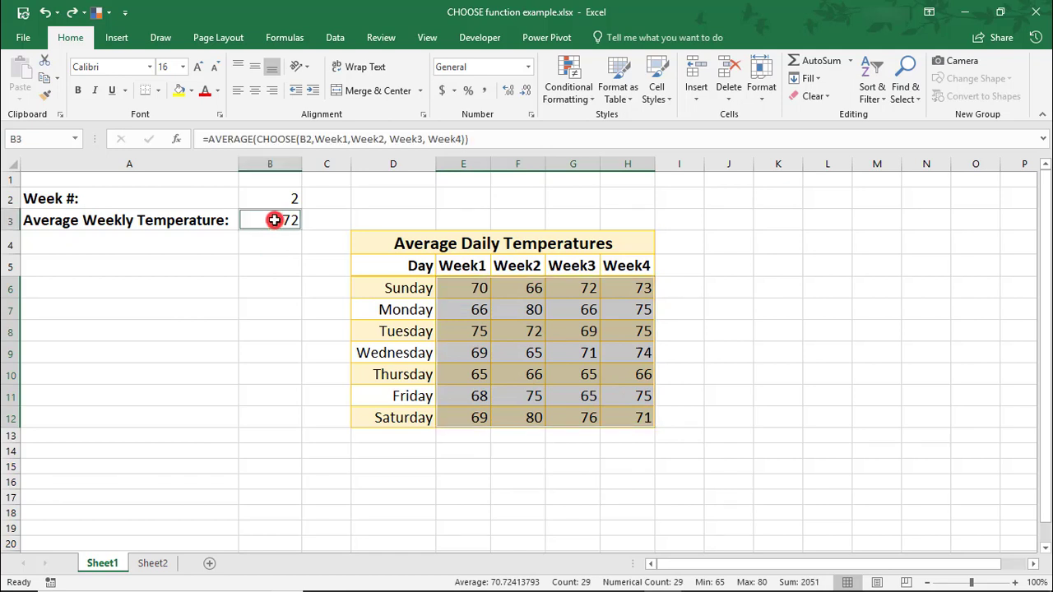
right_click(452, 295)
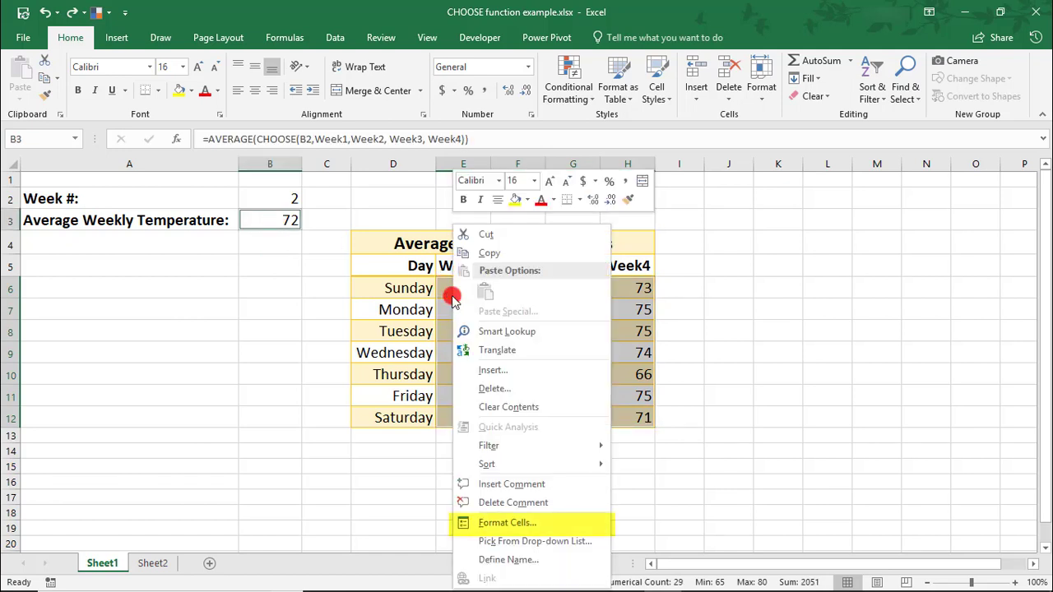
left_click(510, 525)
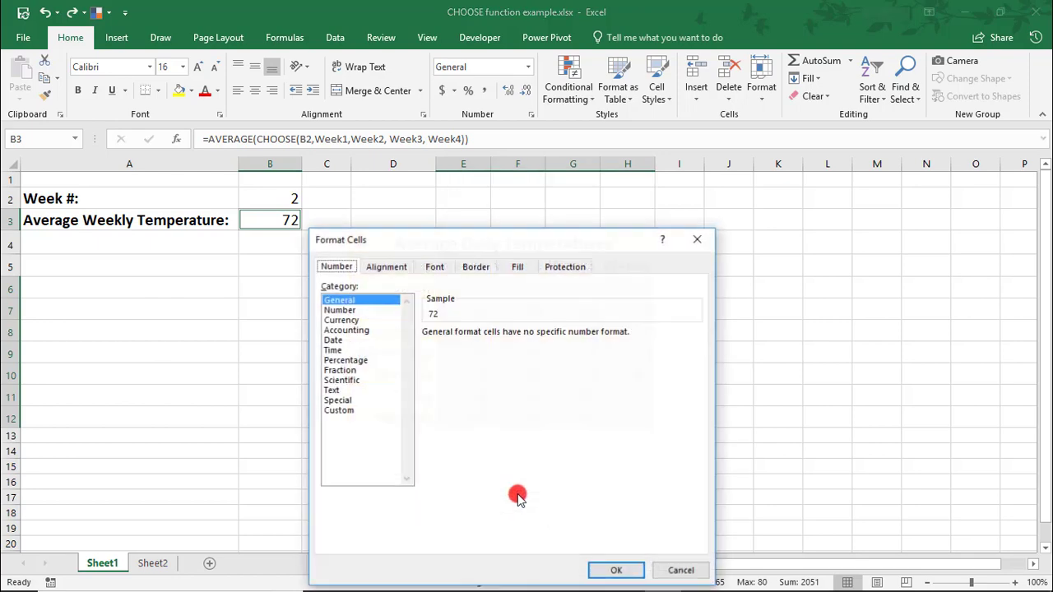
mouse_move(429, 239)
left_mouse_down()
mouse_move(348, 189)
mouse_move(145, 175)
left_mouse_up()
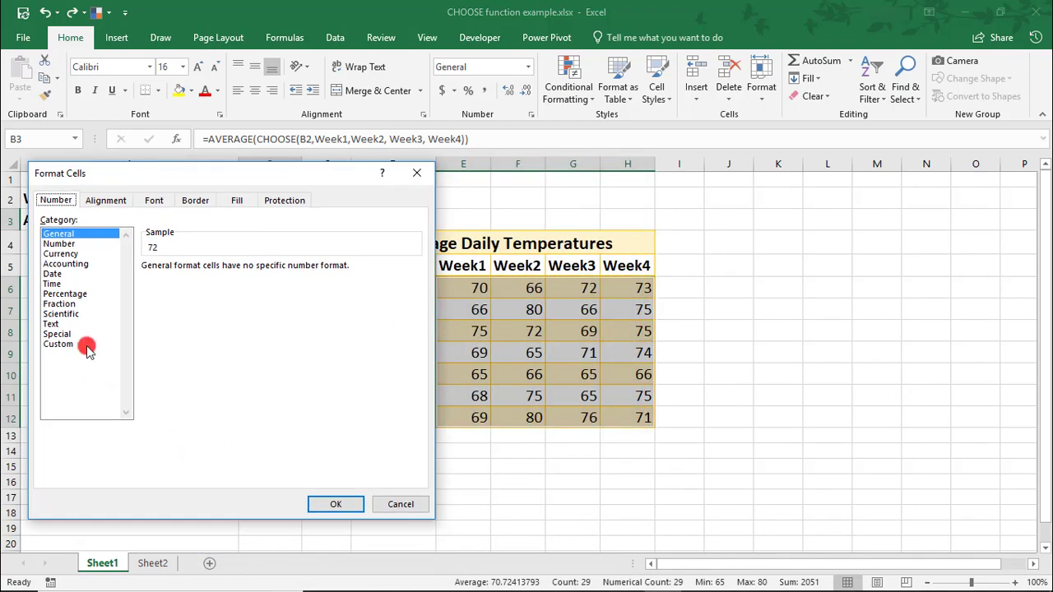
Step: Apply the custom number format 0° to the selected temperatures and average
left_click(87, 344)
left_click(156, 304)
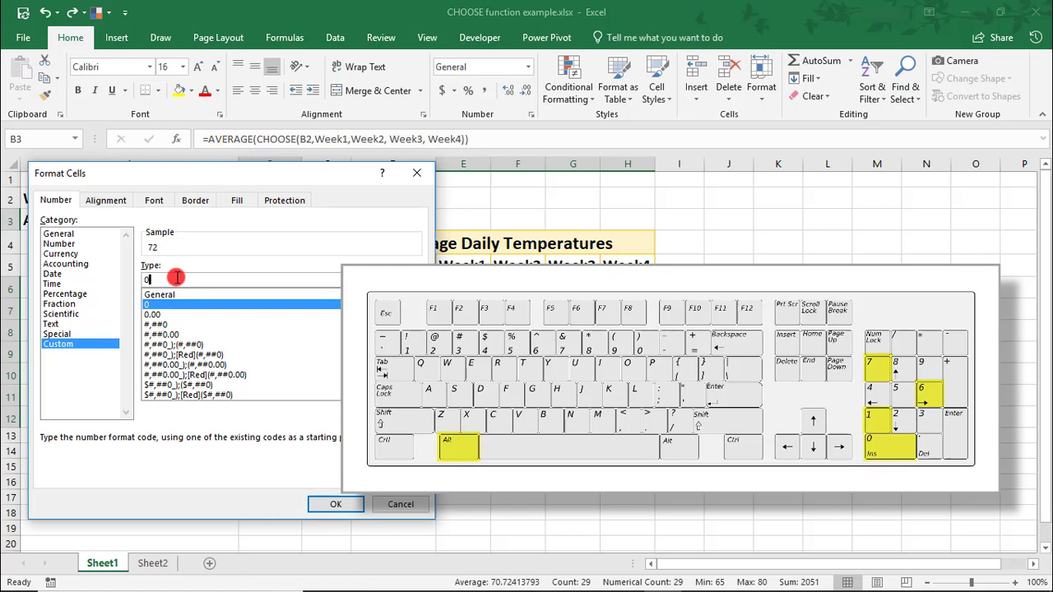
type("°")
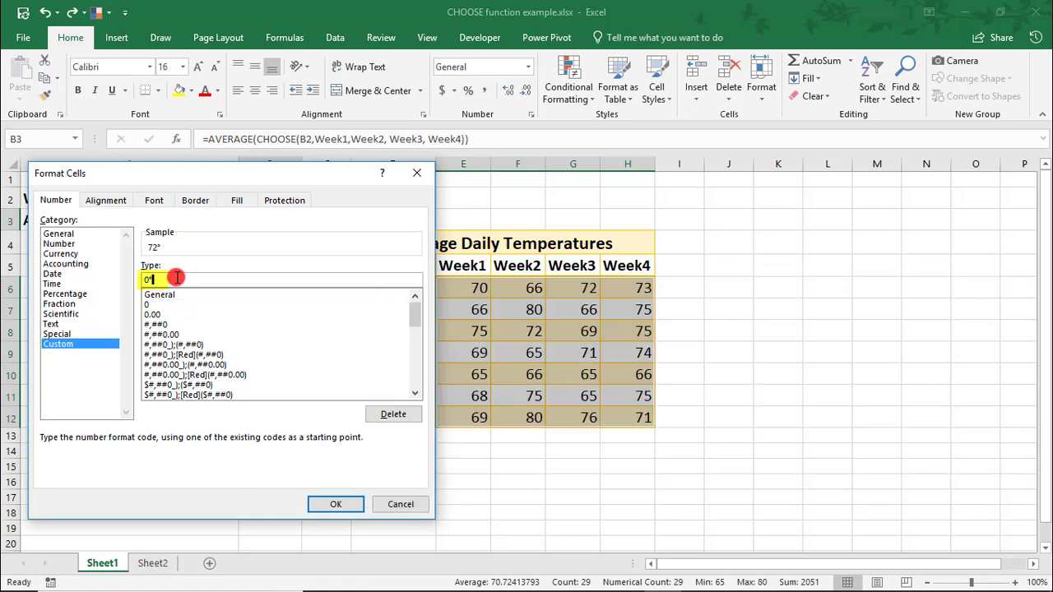
left_click(336, 504)
left_click(198, 411)
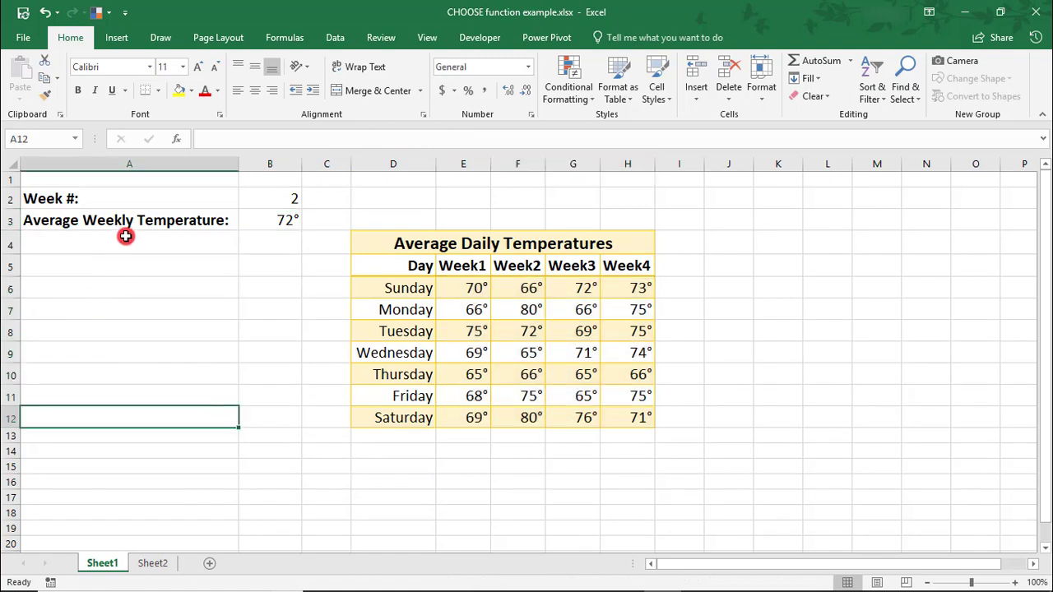
left_click(78, 182)
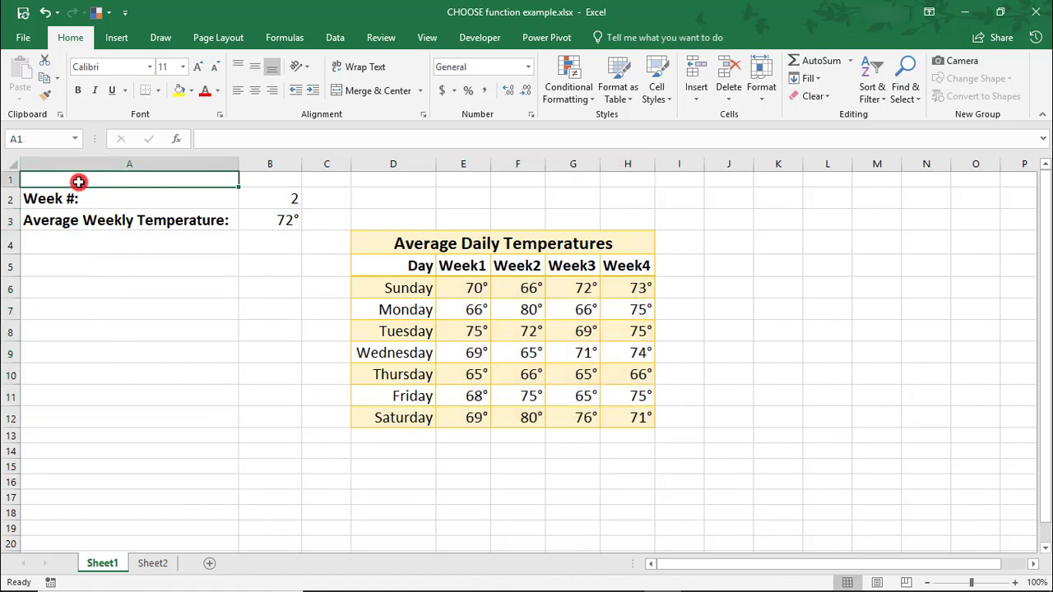